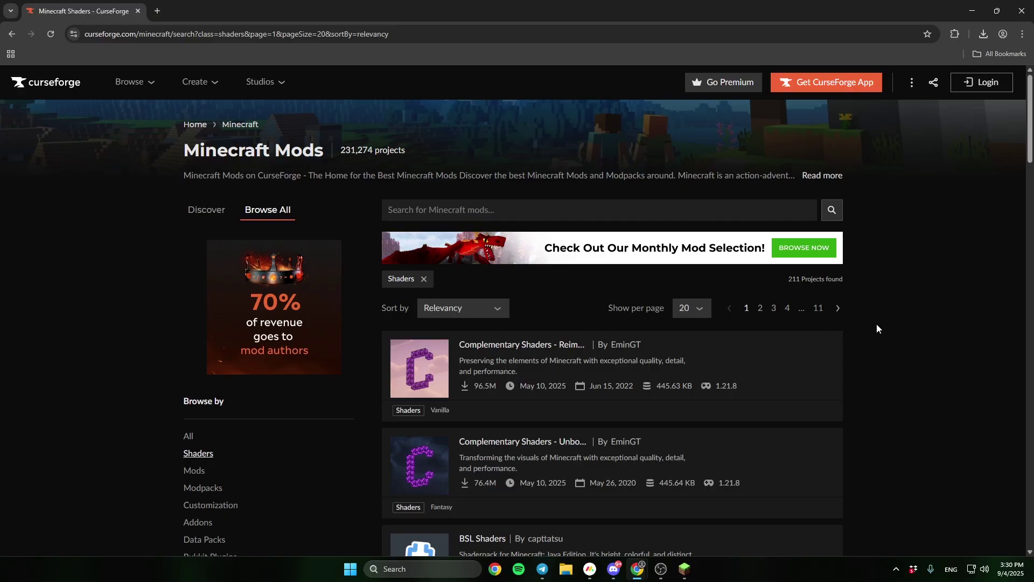
pyautogui.scroll(-2, 880, 327)
pyautogui.scroll(2, 861, 419)
pyautogui.scroll(-2, 859, 420)
pyautogui.scroll(2, 862, 364)
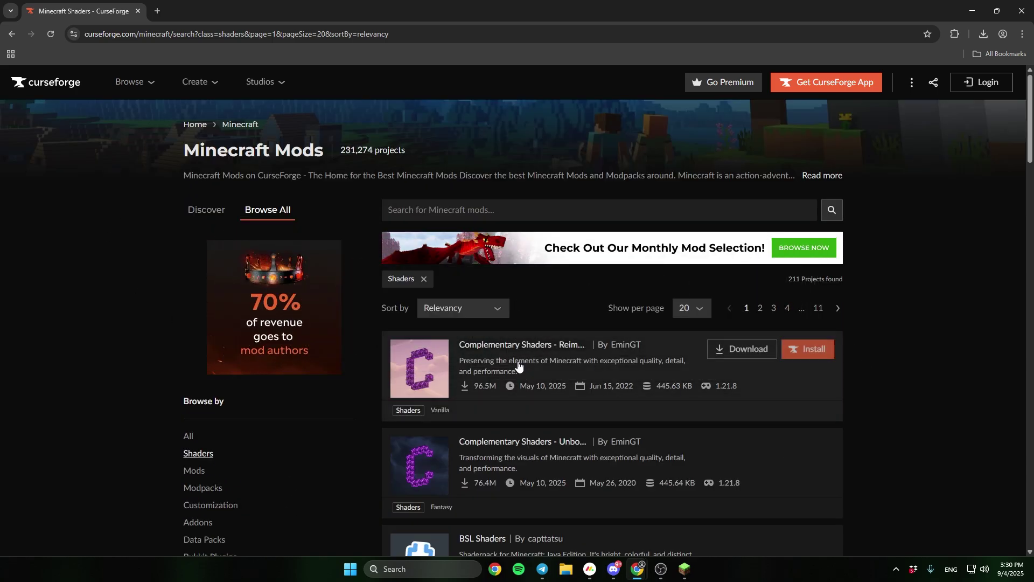
pyautogui.scroll(-1, 308, 460)
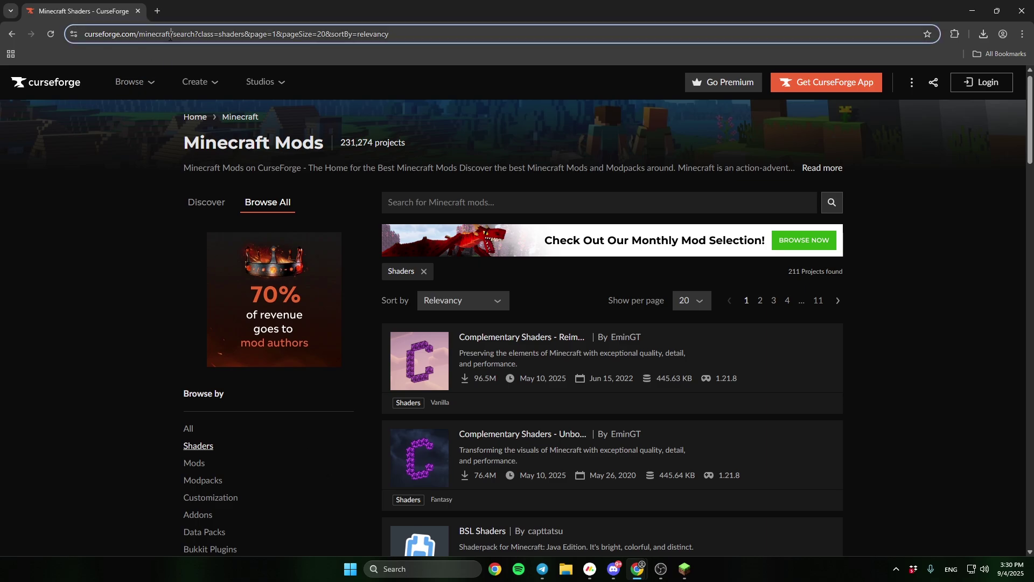
pyautogui.scroll(-2, 371, 407)
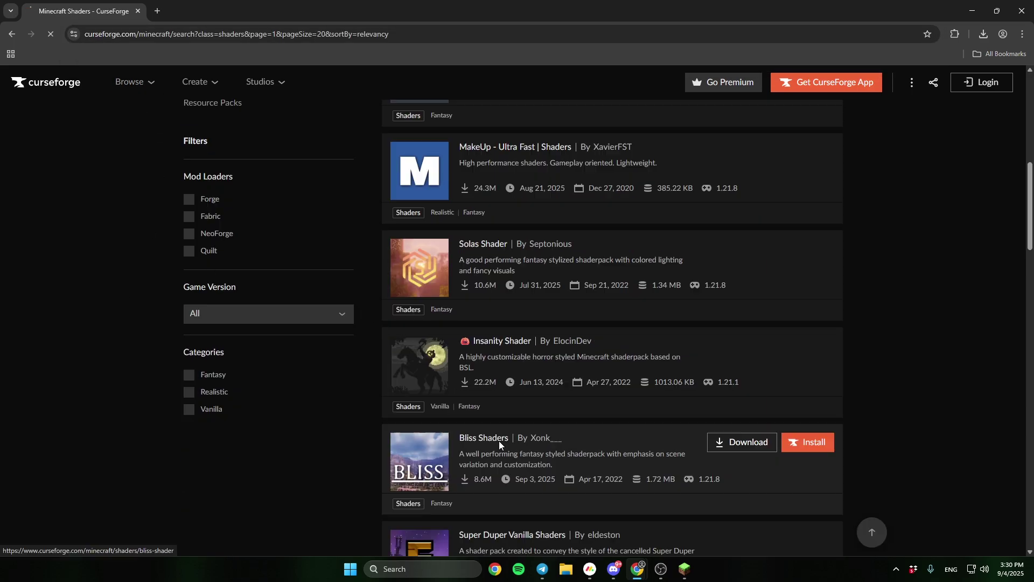
pyautogui.scroll(-1, 565, 177)
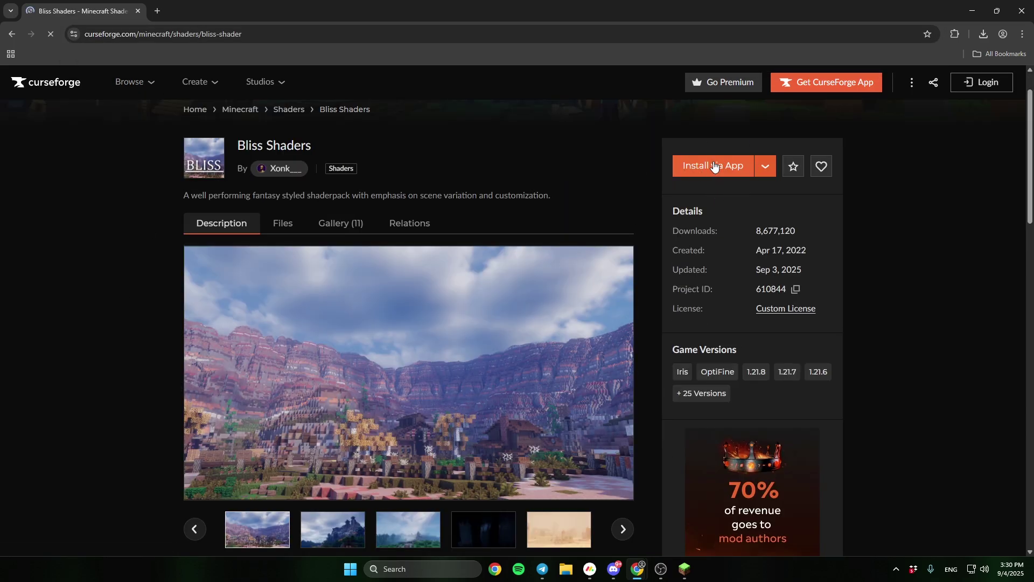
# Step: Download the latest Bliss shader pack zip using the manual download option
pyautogui.click(762, 167)
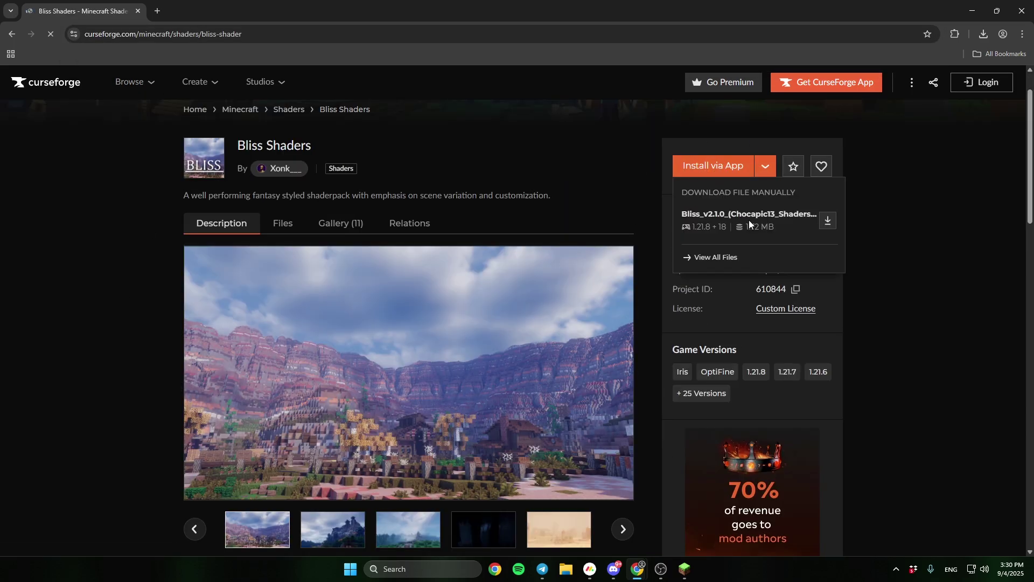
pyautogui.click(826, 218)
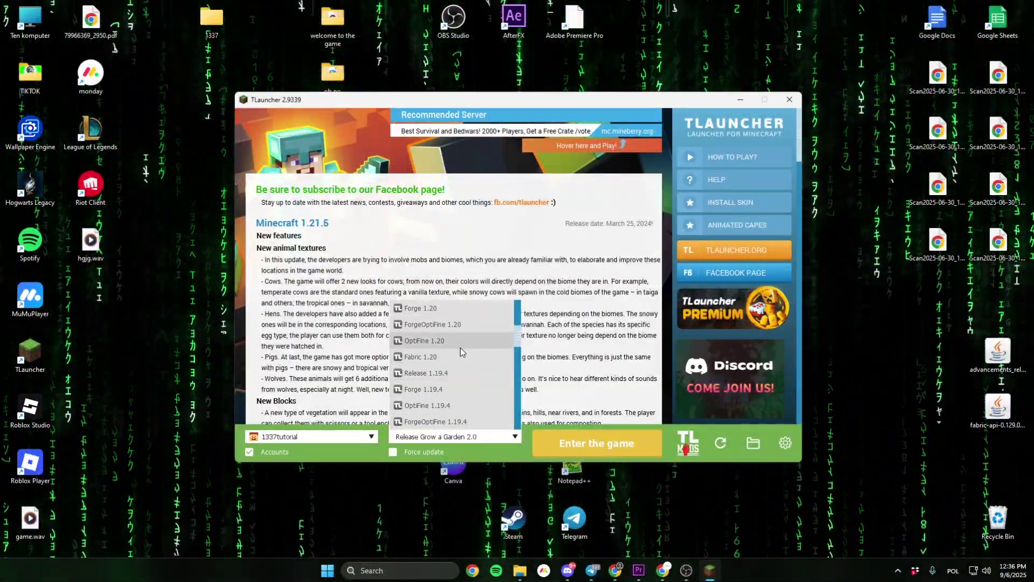
pyautogui.scroll(1, 448, 388)
pyautogui.scroll(3, 445, 399)
# Step: Select OptiFine 1.21 from the TLauncher version dropdown
pyautogui.click(435, 360)
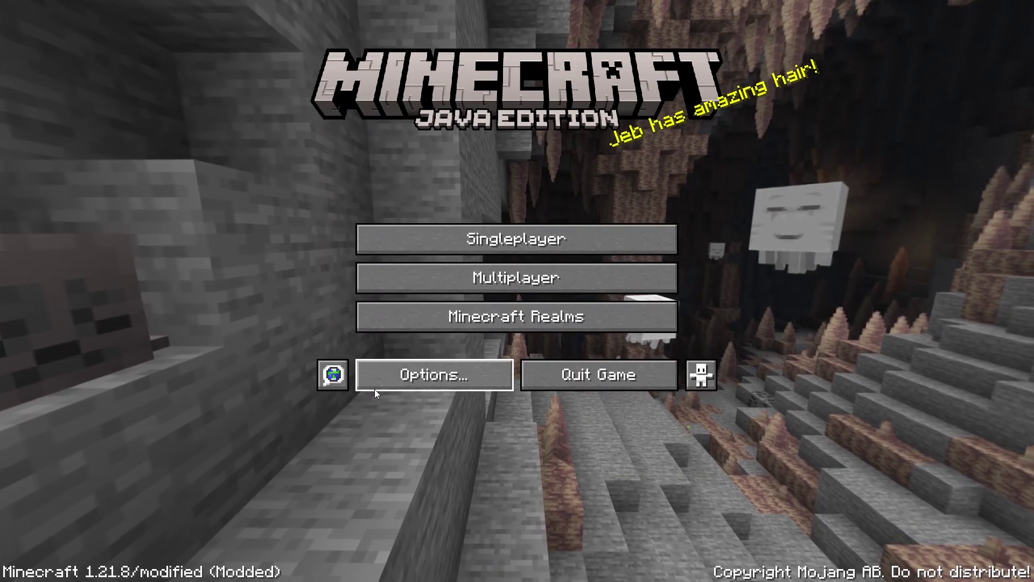
# Step: Go through Options and Video Settings to the Shaders pack list
pyautogui.click(396, 388)
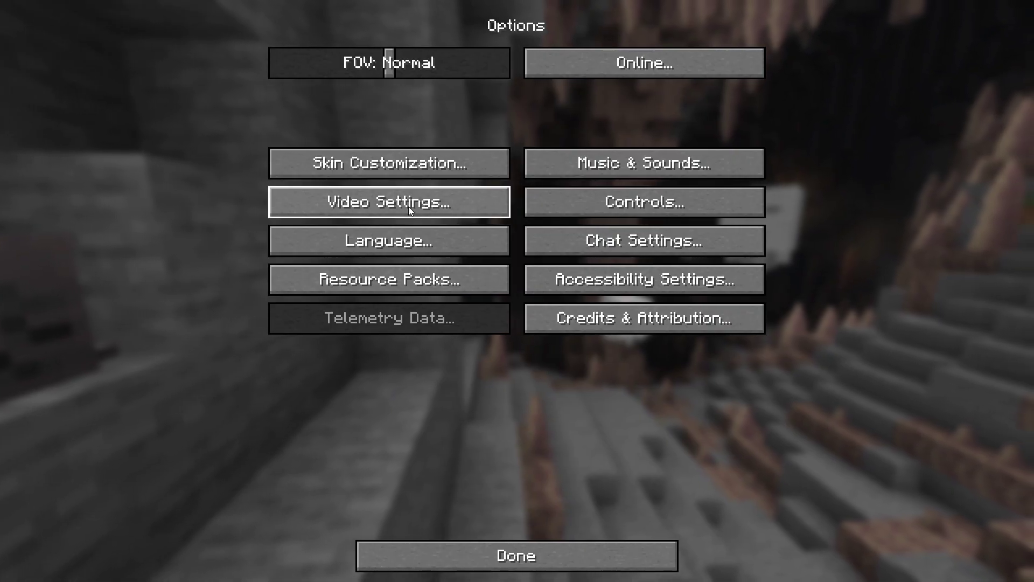
pyautogui.click(388, 202)
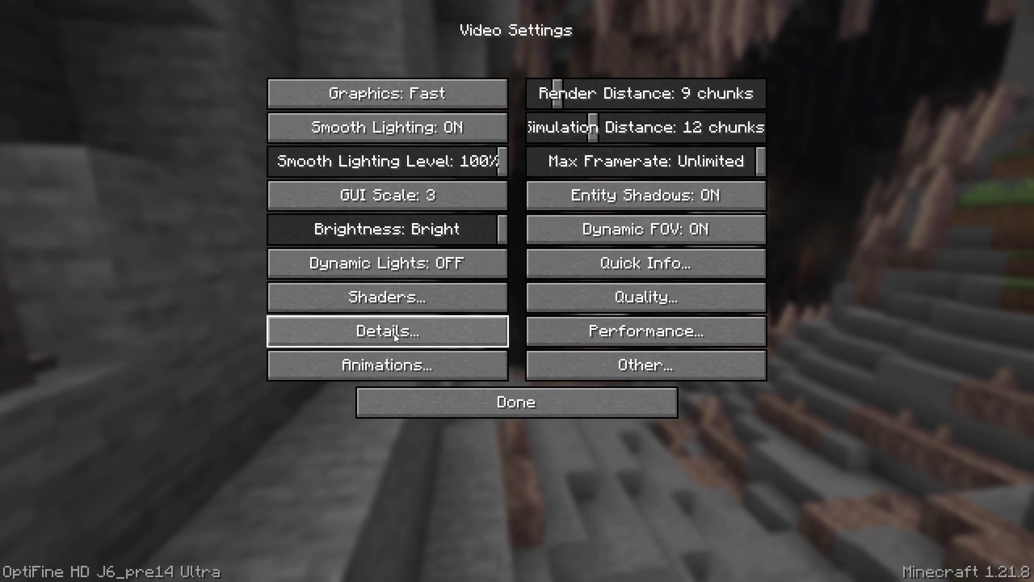
pyautogui.click(397, 297)
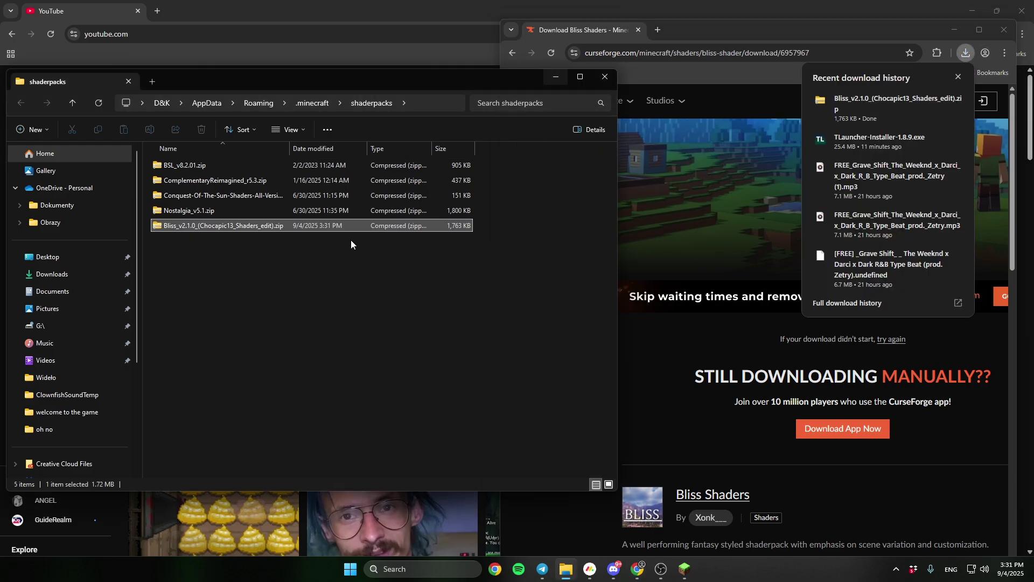
# Step: Switch windows to put the Bliss zip into the shaderpacks folder
pyautogui.hotkey('alt', 'Tab')
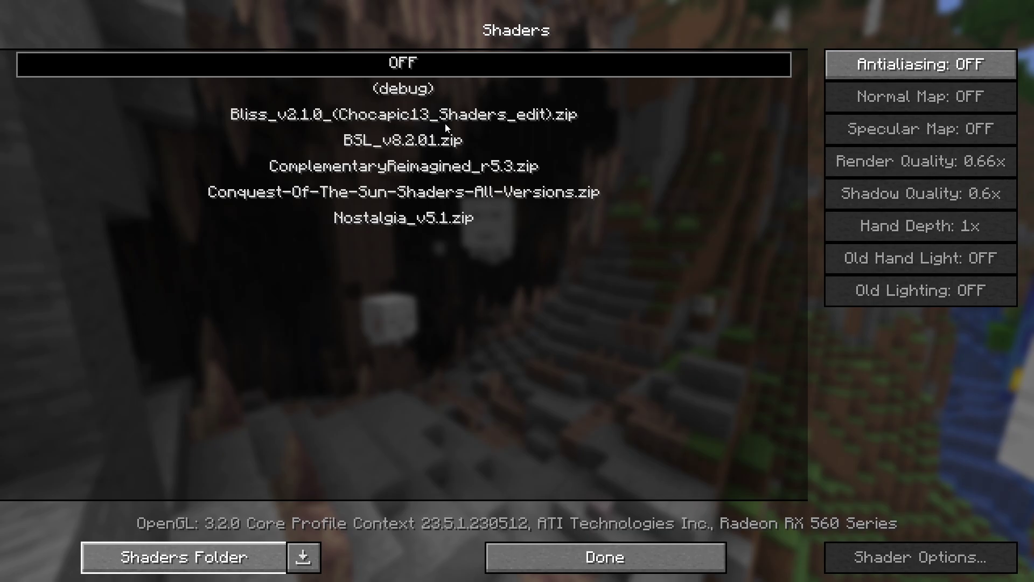